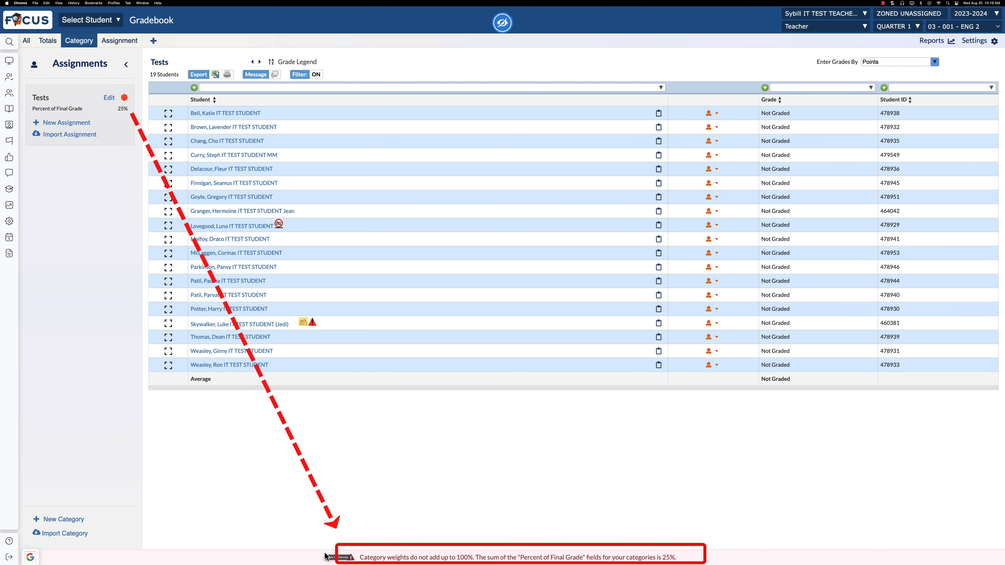
- Create a new category titled Projects worth 30 percent of the final grade and save it
{"action": "left_click", "coordinate": [81, 519]}
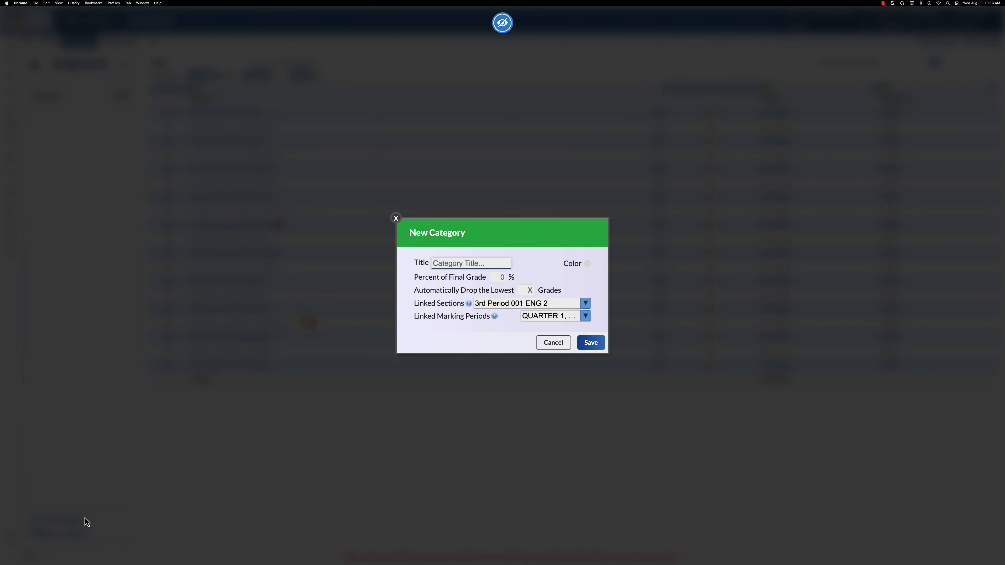
{"action": "type", "text": "Projects"}
{"action": "key", "text": "Tab"}
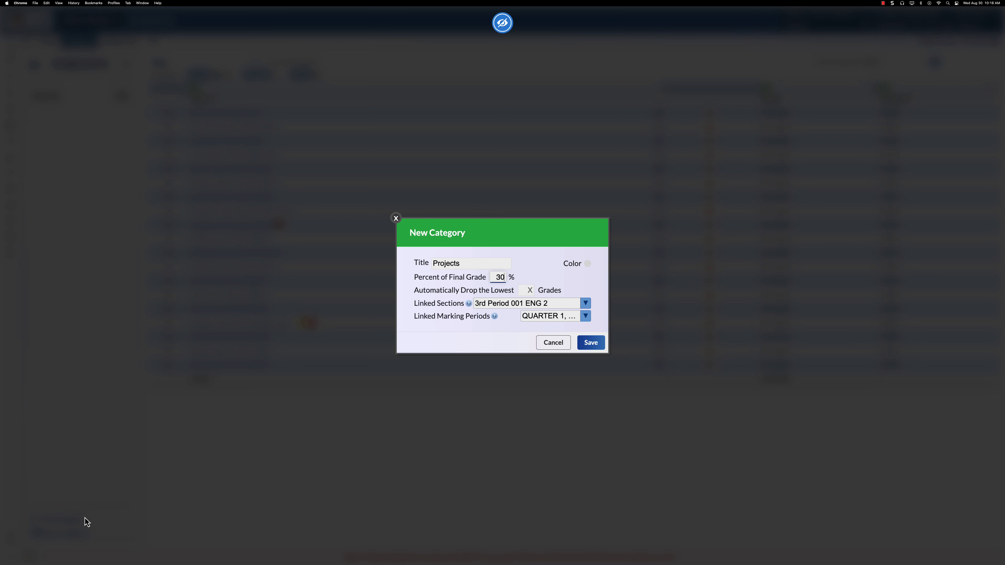
{"action": "left_click", "coordinate": [591, 343]}
- Add a Quizzes category worth 20 percent of the final grade and save it
{"action": "left_click", "coordinate": [81, 520]}
{"action": "type", "text": "Quizzes"}
{"action": "key", "text": "Tab"}
{"action": "type", "text": "20"}
{"action": "left_click", "coordinate": [591, 342]}
- Add a Classwork category worth 15 percent of the final grade and save it
{"action": "left_click", "coordinate": [64, 519]}
{"action": "type", "text": "Classwork"}
{"action": "key", "text": "Tab"}
{"action": "type", "text": "15"}
{"action": "left_click", "coordinate": [591, 343]}
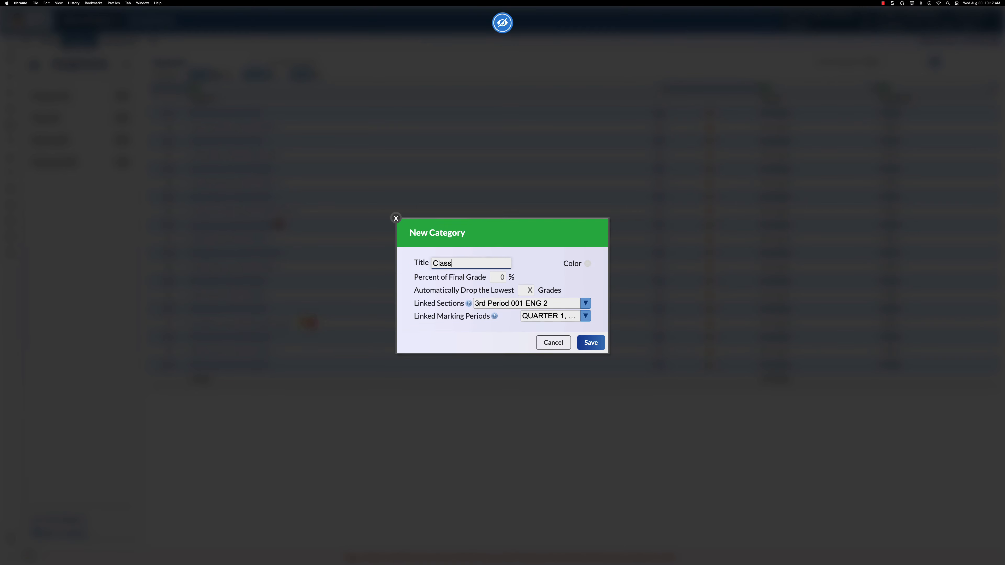
{"action": "type", "text": "work"}
{"action": "key", "text": "Tab"}
{"action": "type", "text": "15"}
{"action": "left_click", "coordinate": [591, 342]}
- Add a Homework category worth 10 percent of the final grade and save it
{"action": "left_click", "coordinate": [64, 519]}
{"action": "type", "text": "Homework"}
{"action": "key", "text": "Tab"}
{"action": "type", "text": "10"}
{"action": "left_click", "coordinate": [591, 342]}
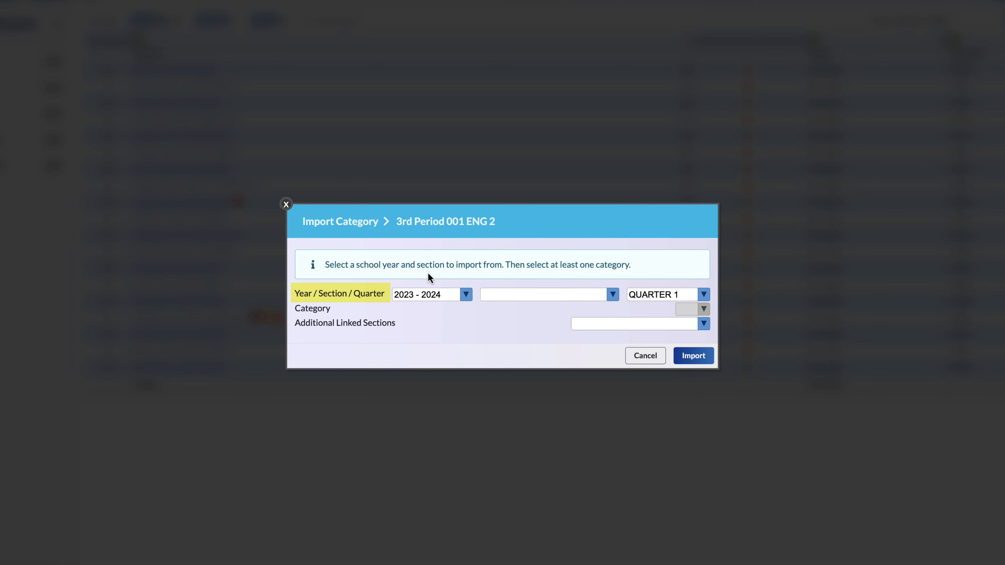
- Set the category import source to year 2022 - 2023, section 3 001 ENG 2 and QUARTER 1
{"action": "left_click", "coordinate": [428, 299]}
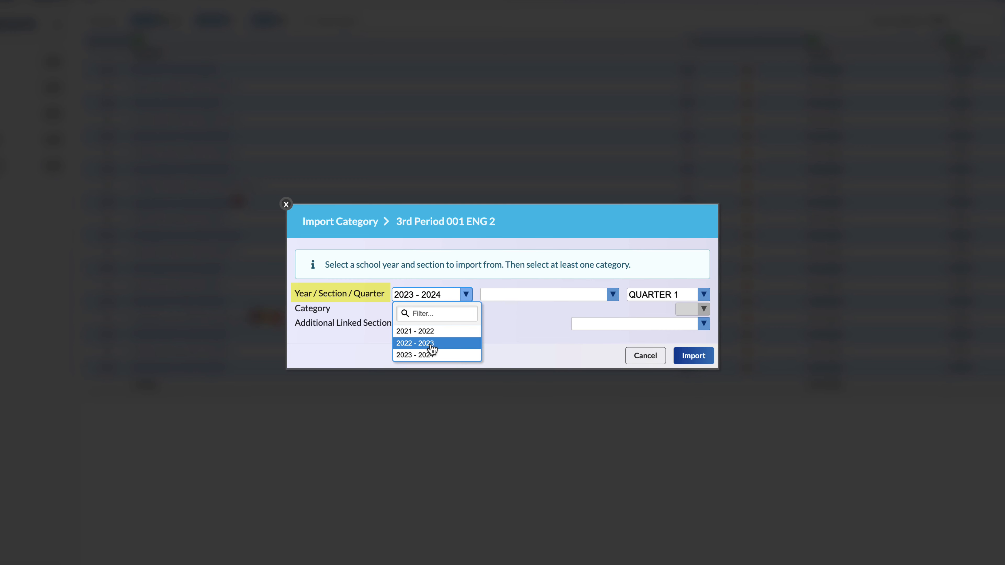
{"action": "left_click", "coordinate": [444, 345]}
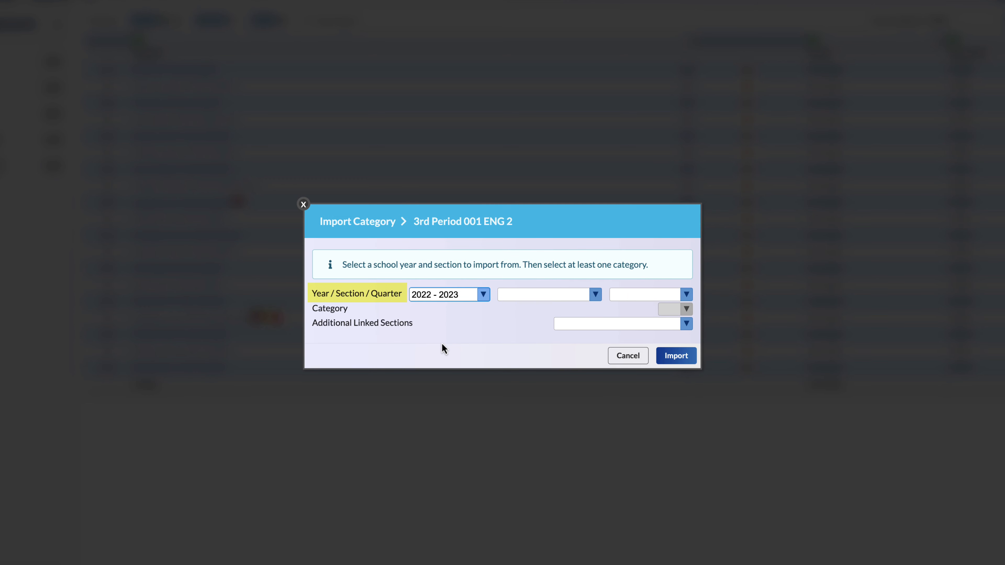
{"action": "left_click", "coordinate": [517, 297]}
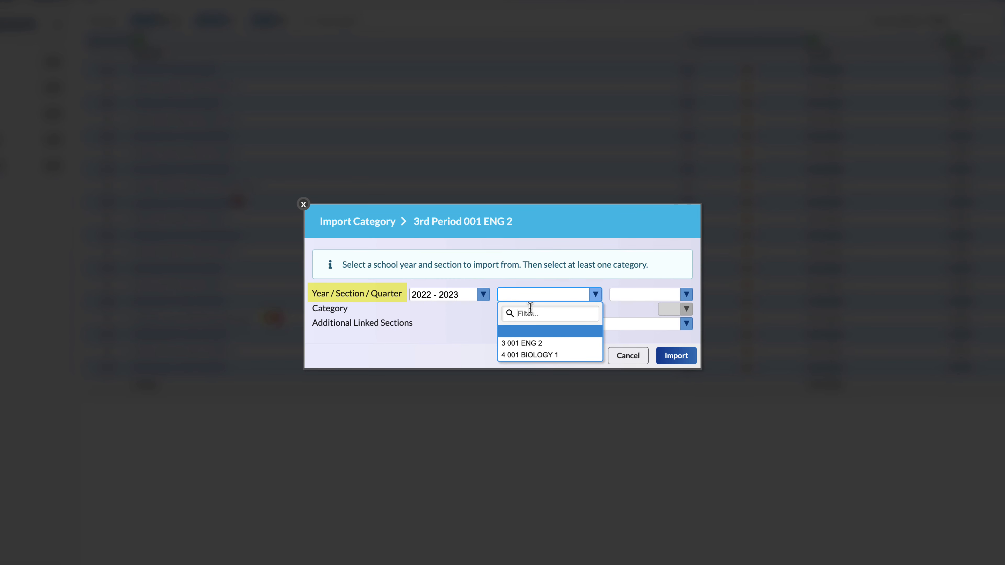
{"action": "left_click", "coordinate": [555, 344]}
{"action": "left_click", "coordinate": [619, 299]}
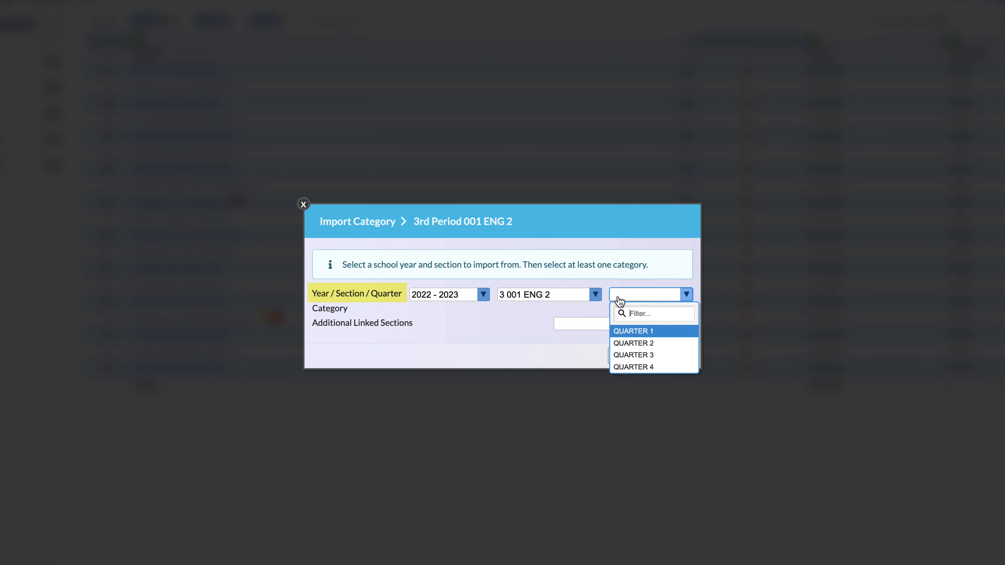
{"action": "left_click", "coordinate": [633, 335]}
- Choose the Projects/ Reports category and import it without any additional linked sections
{"action": "left_click", "coordinate": [585, 313]}
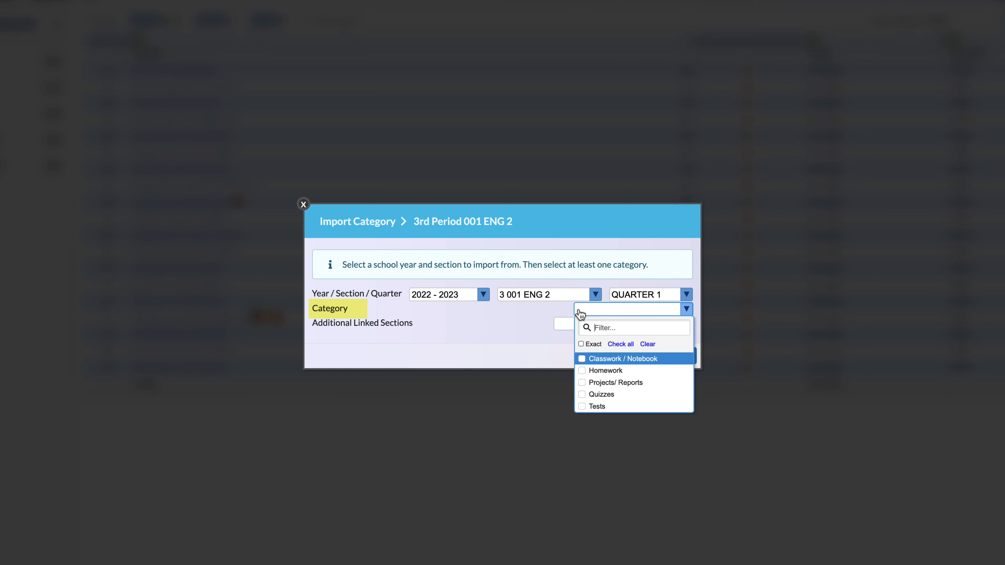
{"action": "left_click", "coordinate": [628, 383]}
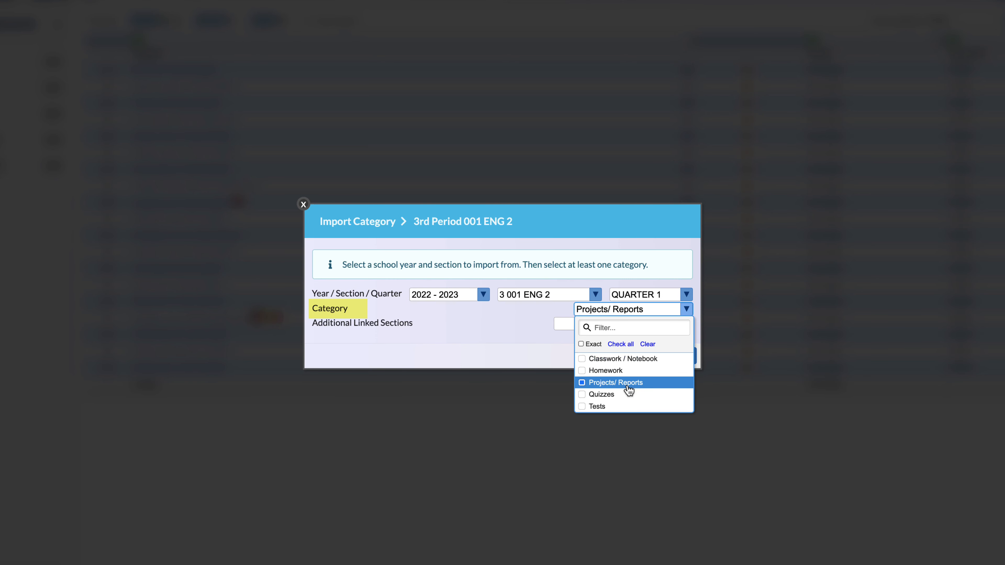
{"action": "left_click", "coordinate": [565, 326]}
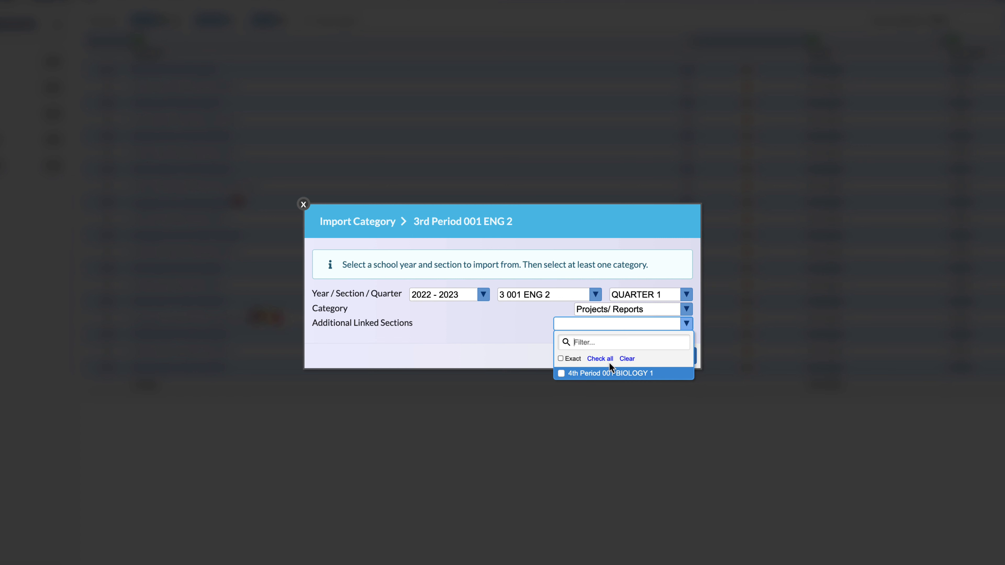
{"action": "left_click", "coordinate": [538, 338]}
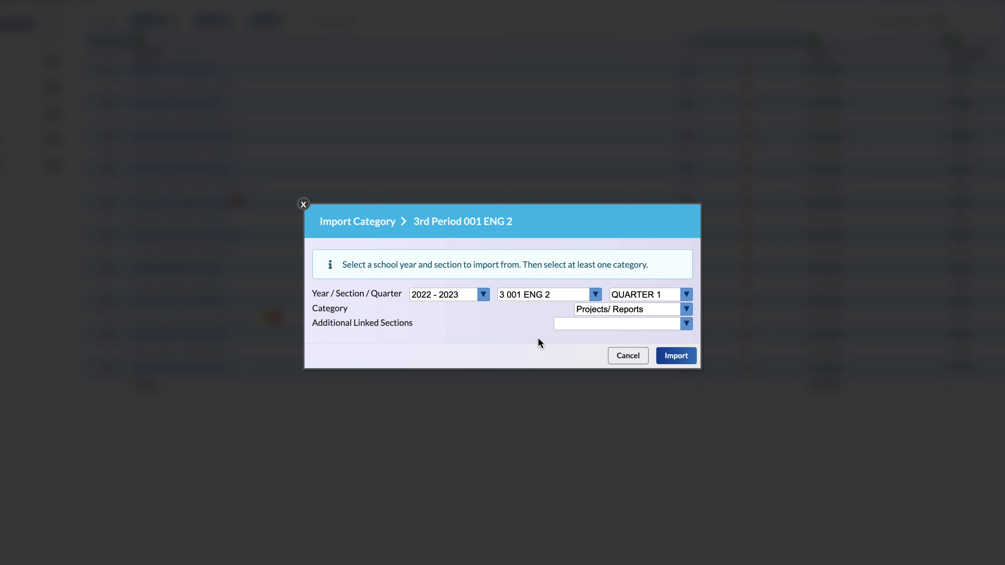
{"action": "left_click", "coordinate": [666, 357]}
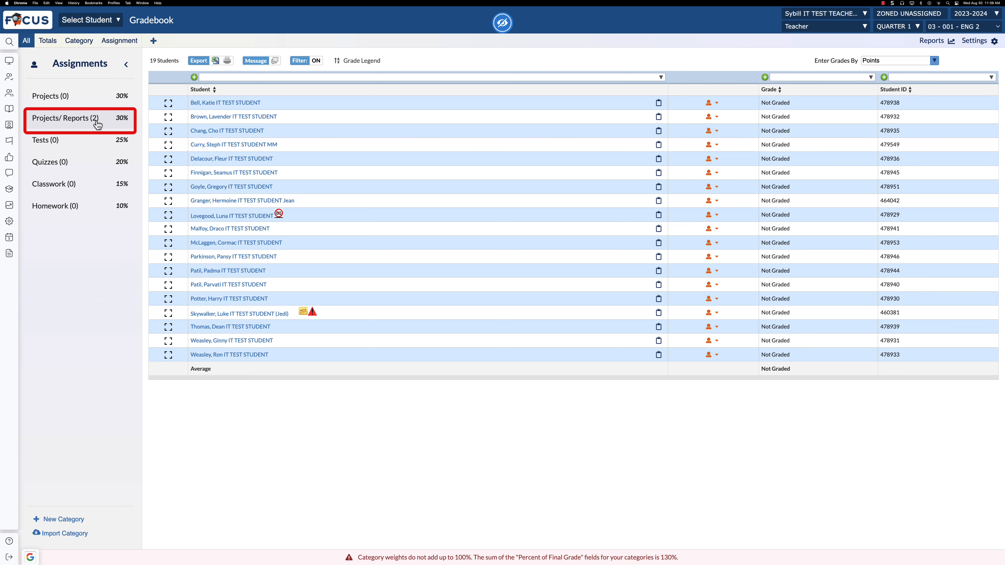
- Review the imported Projects/ Reports category, including the details of its Short Story Storyboard assignment
{"action": "left_click", "coordinate": [96, 120]}
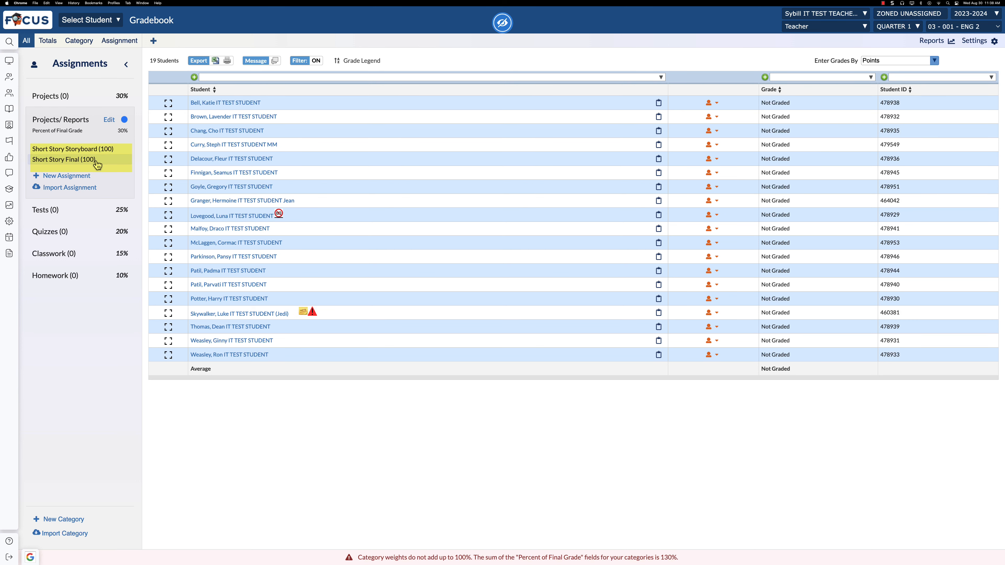
{"action": "left_click", "coordinate": [98, 150]}
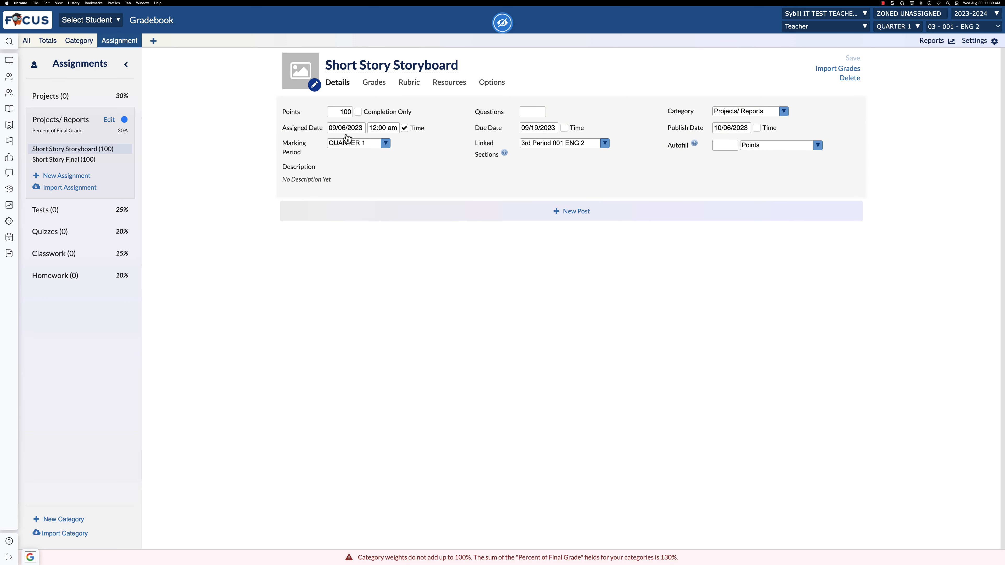
{"action": "left_click", "coordinate": [77, 129]}
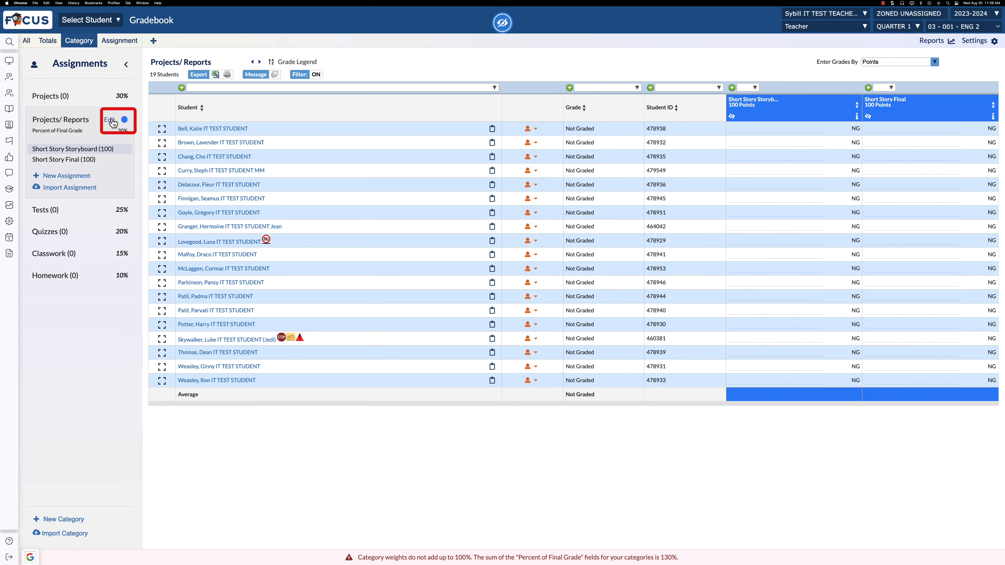
- Try to delete the Projects/ Reports category while it still contains assignments, and close the open dialogs
{"action": "left_click", "coordinate": [111, 119]}
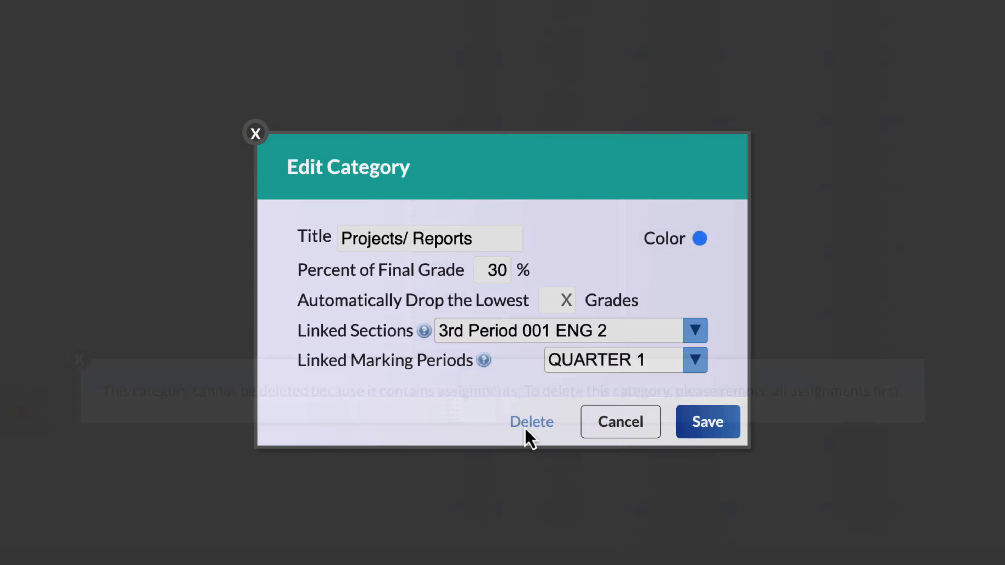
{"action": "left_click", "coordinate": [526, 426]}
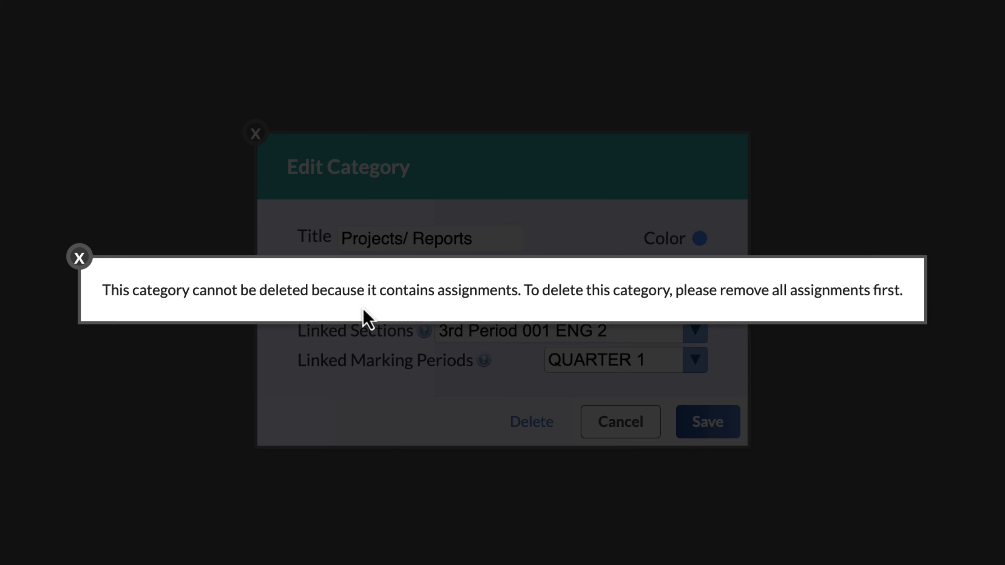
{"action": "left_click", "coordinate": [80, 259]}
{"action": "left_click", "coordinate": [609, 427]}
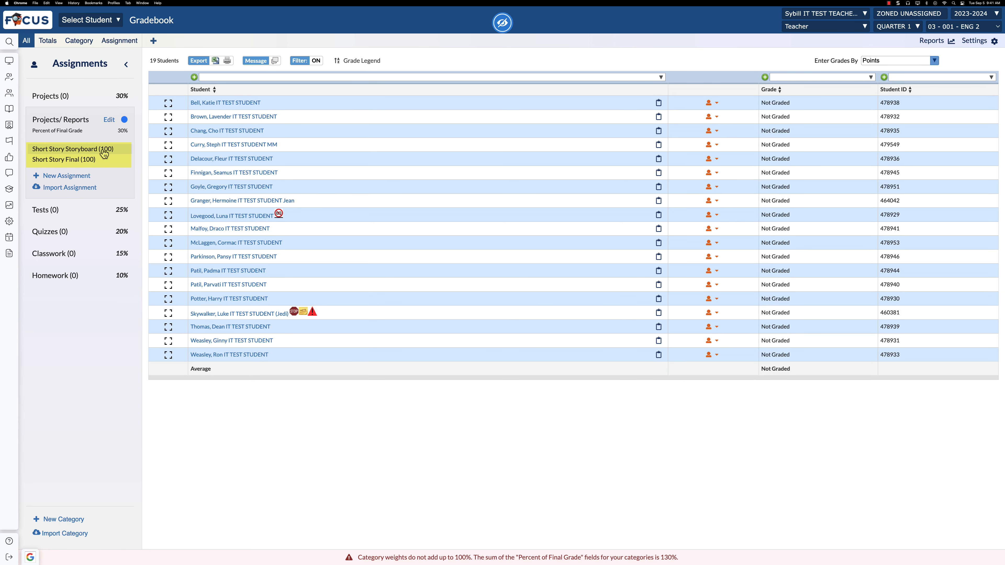
- Delete the Short Story Storyboard assignment from the 3rd Period 001 ENG 2 section
{"action": "left_click", "coordinate": [104, 150]}
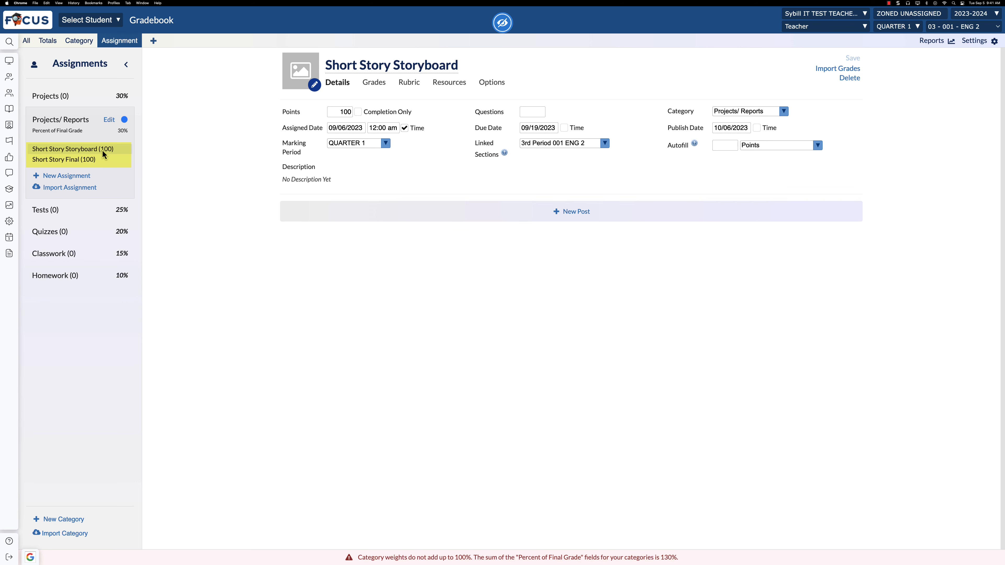
{"action": "left_click", "coordinate": [844, 79]}
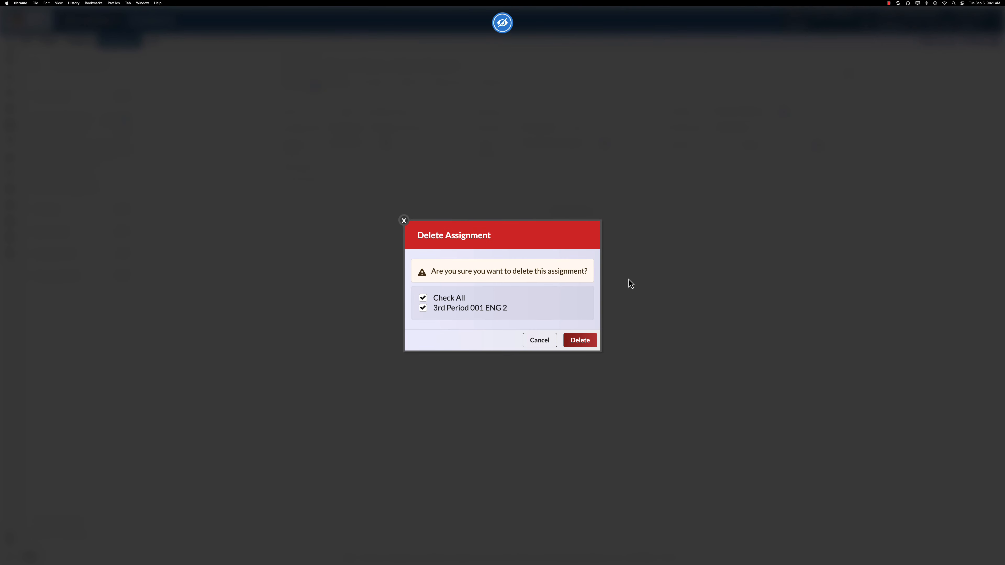
{"action": "left_click", "coordinate": [579, 341]}
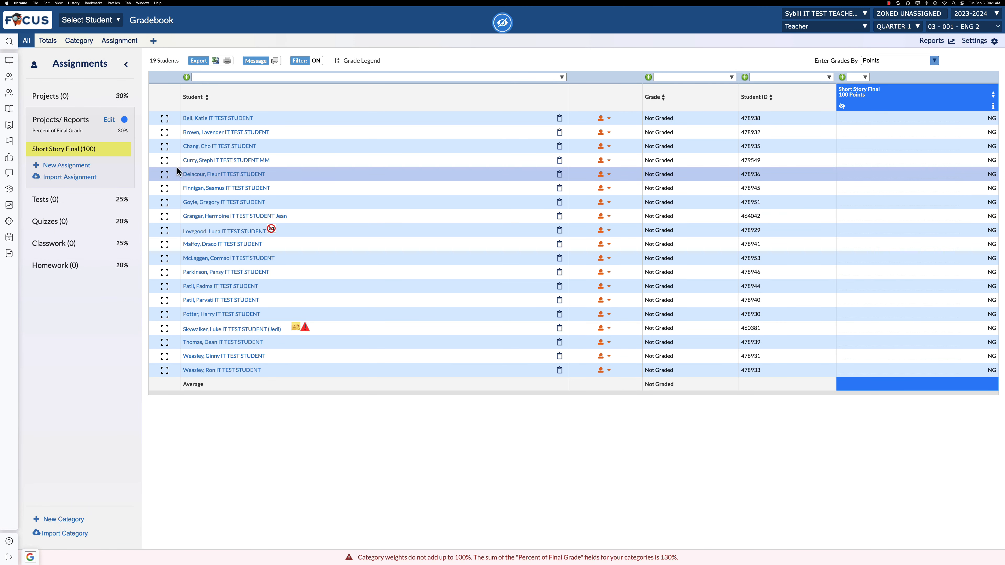
- Move the Short Story Final assignment to the Projects category and save the change
{"action": "left_click", "coordinate": [98, 152]}
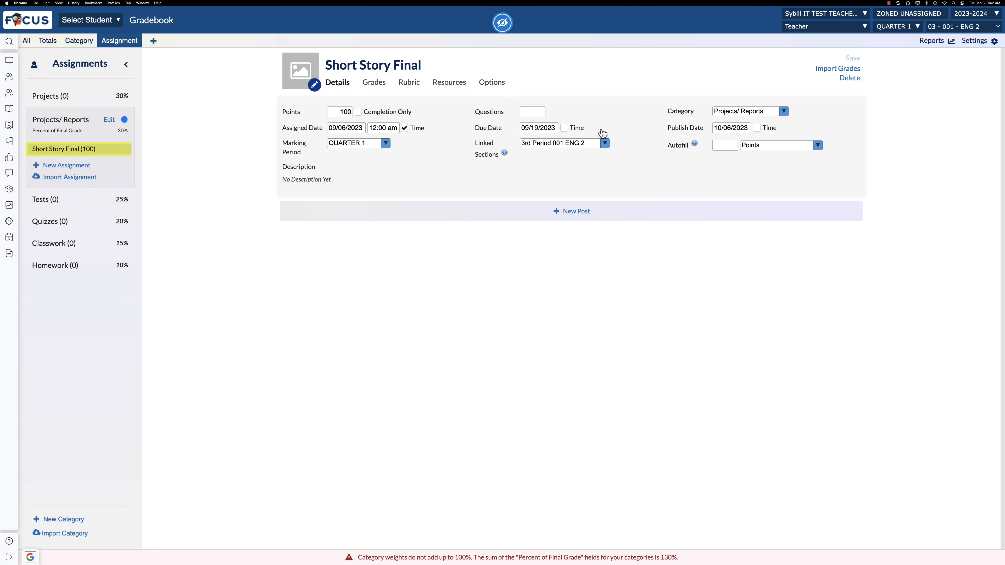
{"action": "left_click", "coordinate": [740, 115]}
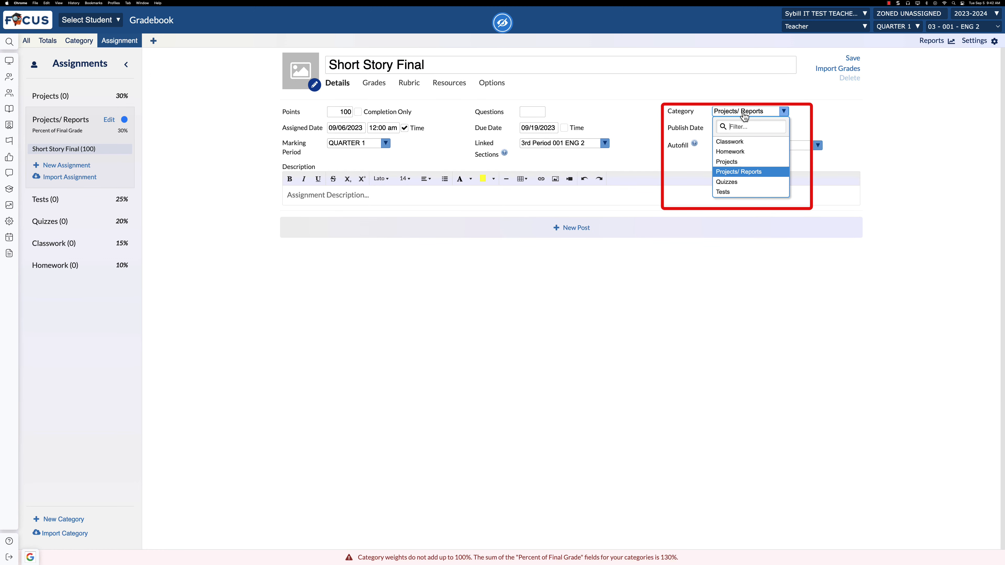
{"action": "left_click", "coordinate": [746, 164]}
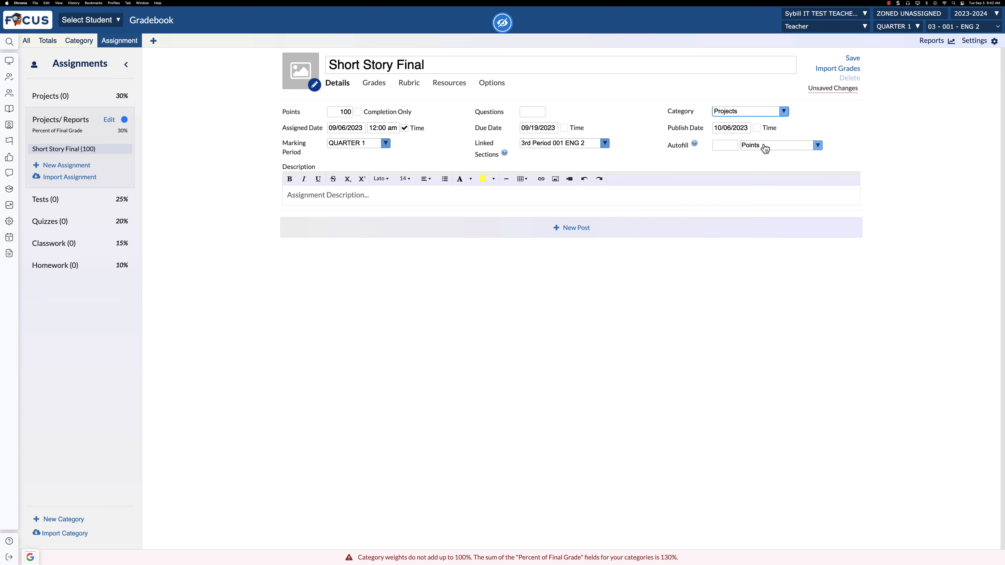
{"action": "left_click", "coordinate": [852, 58]}
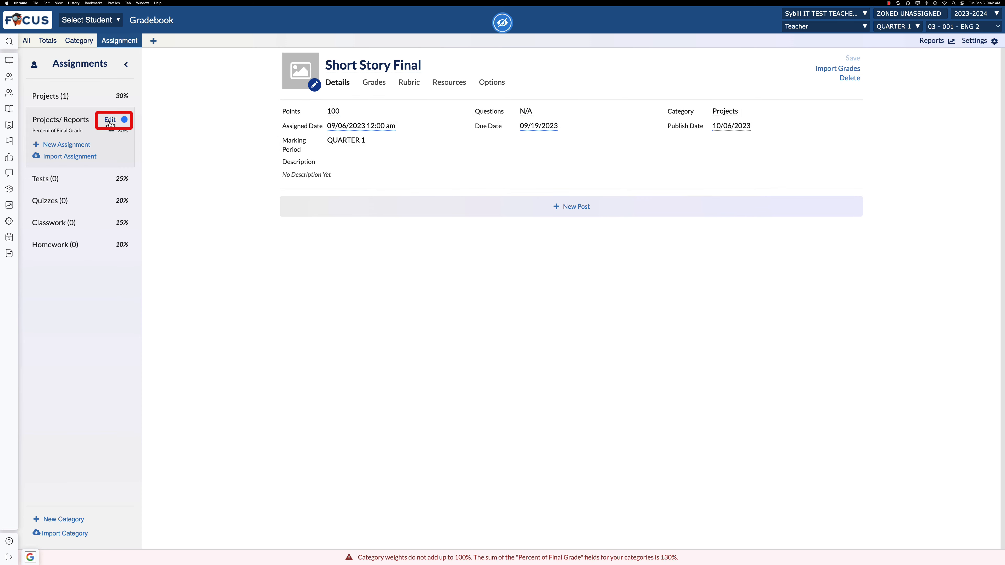
- Delete the emptied Projects/ Reports category for 3rd Period 001 ENG 2 in QUARTER 1
{"action": "left_click", "coordinate": [109, 121]}
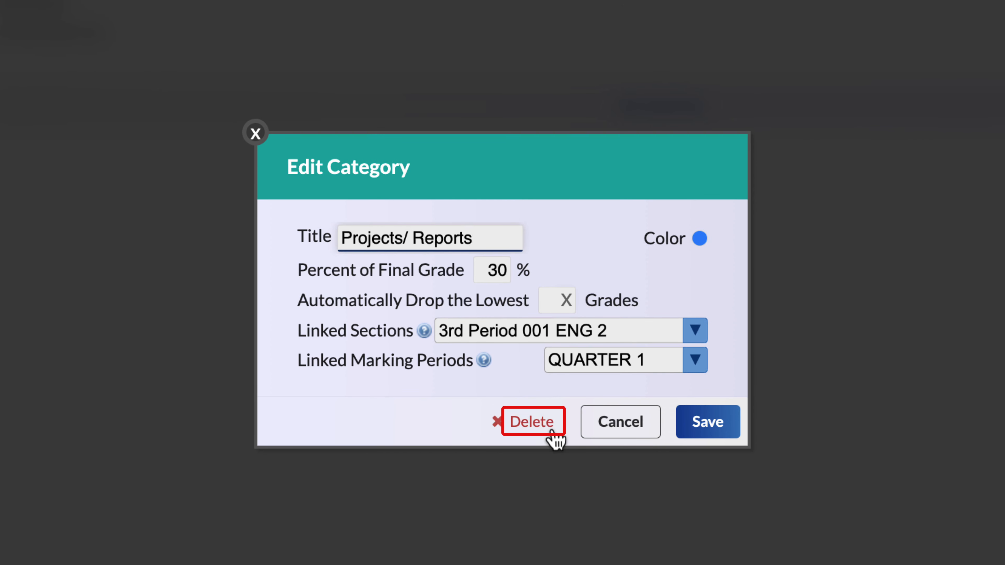
{"action": "left_click", "coordinate": [552, 439]}
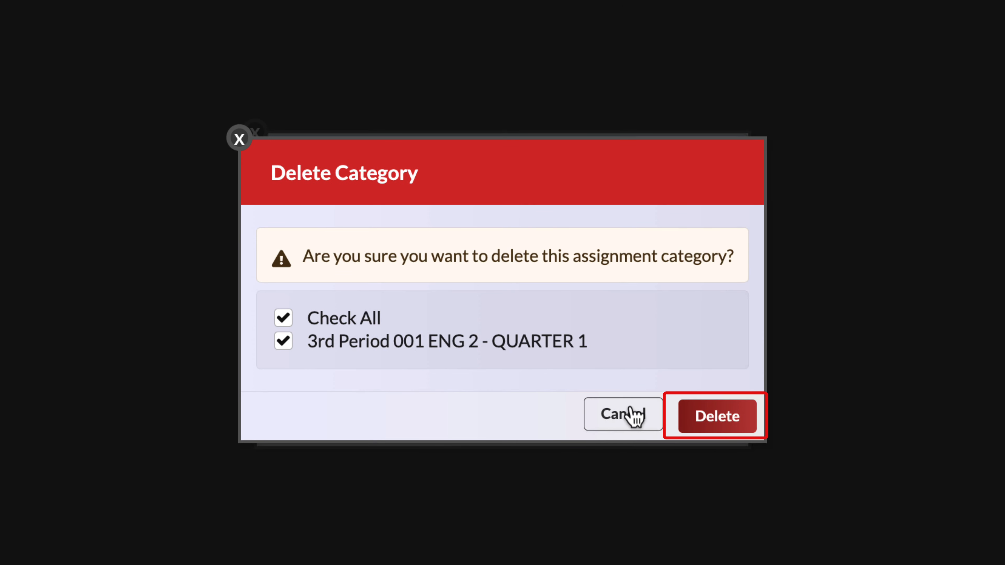